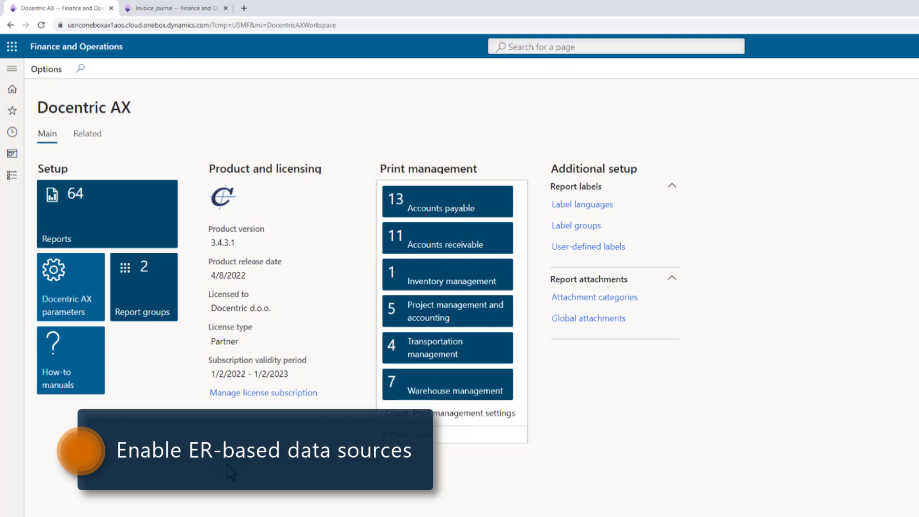
- Open the Docentric AX parameters and check the Enable CBD data sources setting
left_click(80, 298)
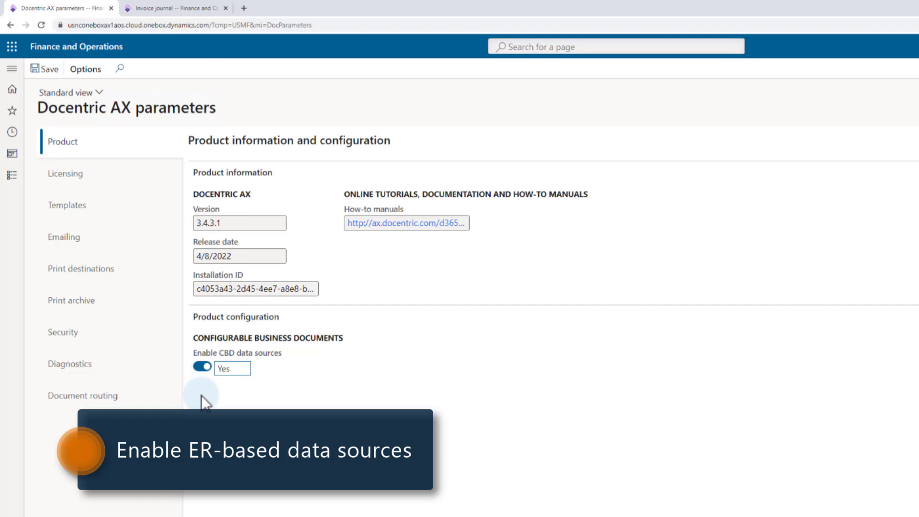
- Open the SalesInvoice.Report record from the Docentric AX reports list, filtering the list by "sales"
left_click(136, 216)
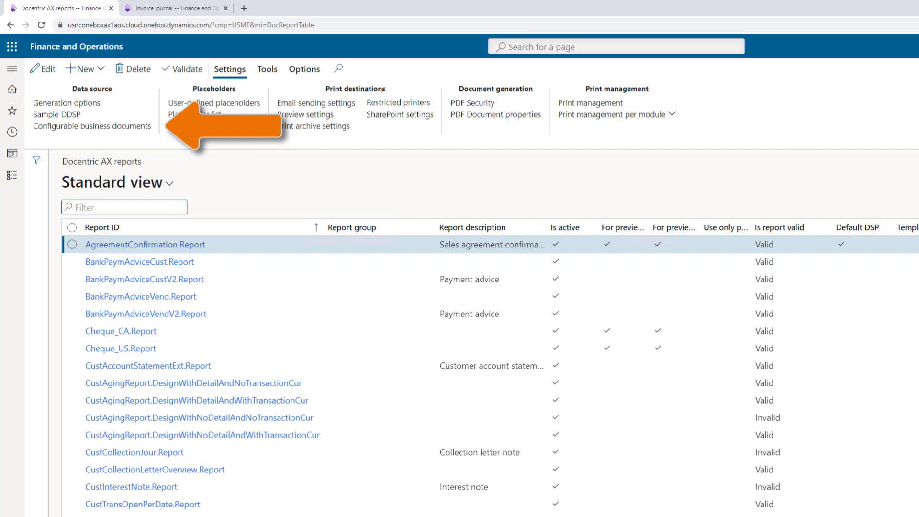
left_click(149, 206)
type("sales")
key("Return")
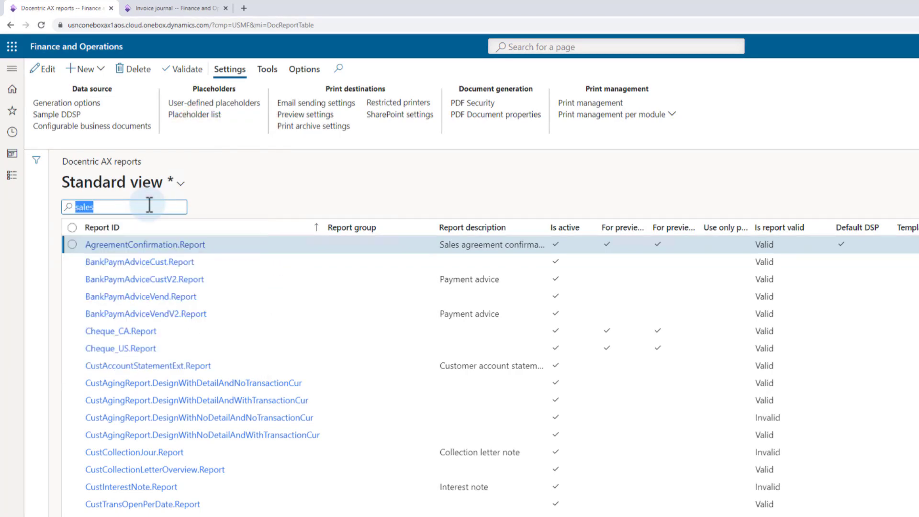
left_click(133, 262)
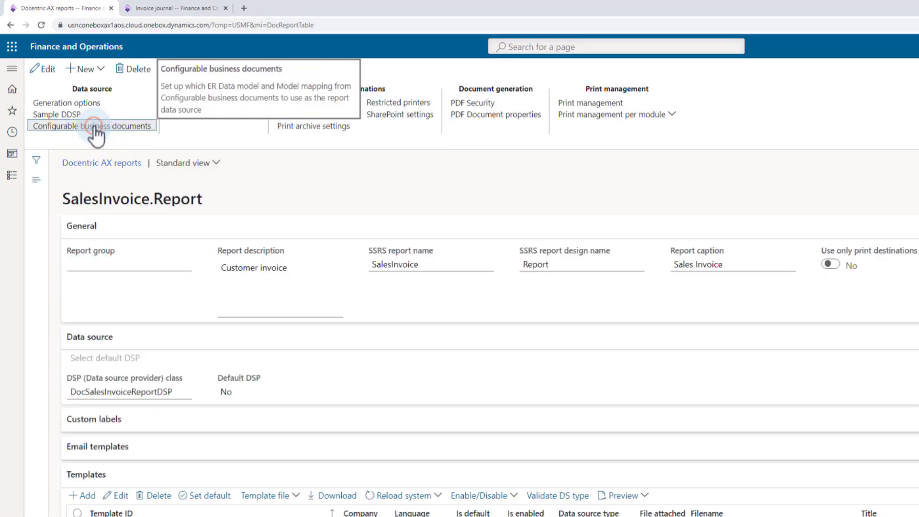
- Review the ER Model mapping and Which data to include? options in the report's configurable business documents settings, leaving them as they are
left_click(94, 125)
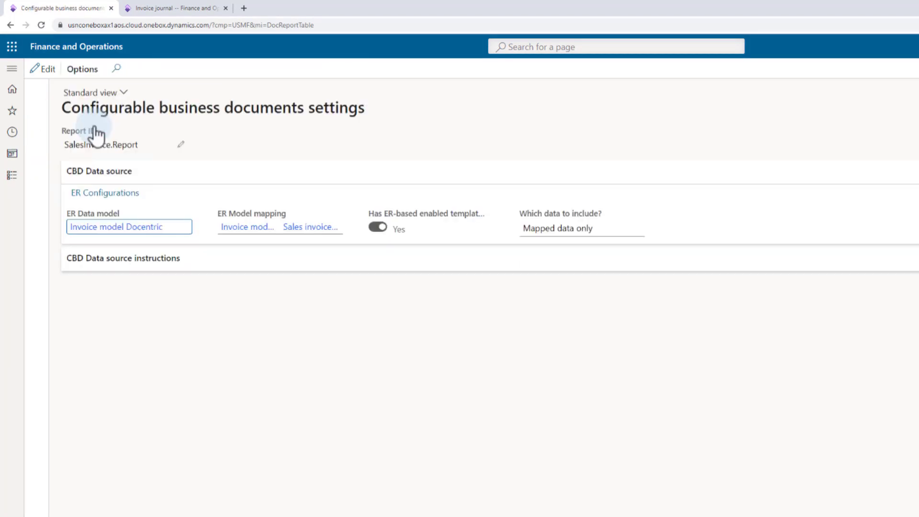
left_click(53, 71)
left_click(337, 228)
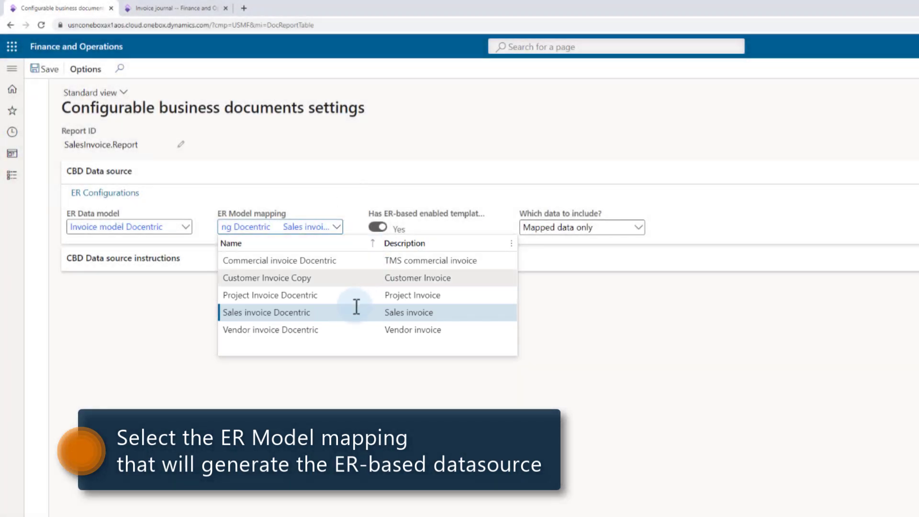
left_click(161, 334)
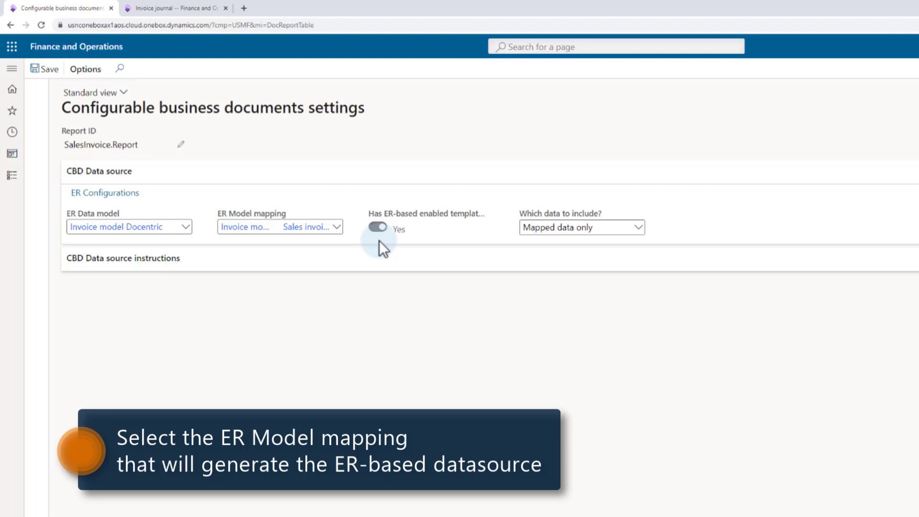
left_click(640, 228)
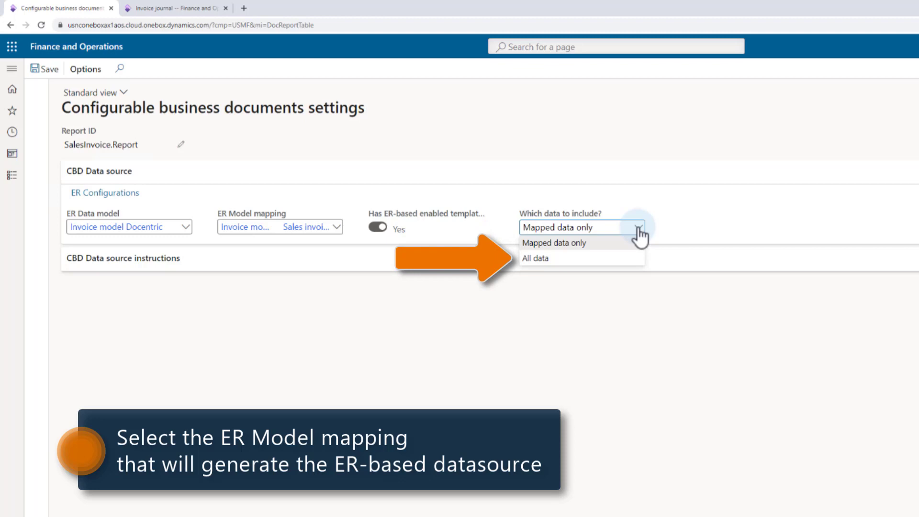
left_click(577, 417)
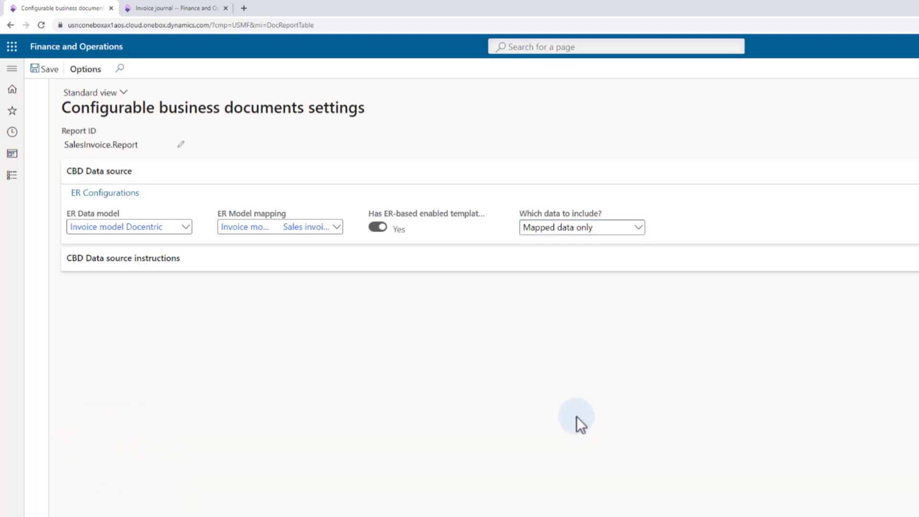
key("Escape")
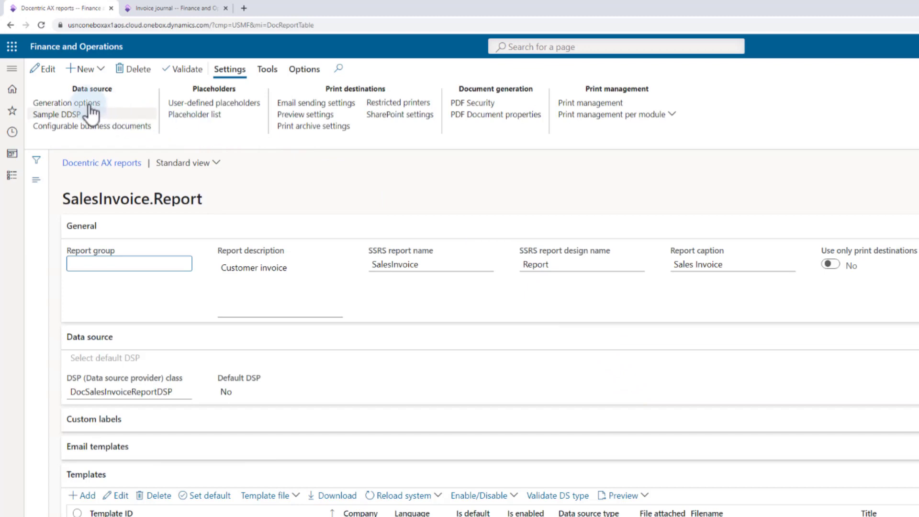
- Review the Which DDSP to generate? options in the report's data source generation options, keeping Both SSRS and CBD DDSPs
left_click(79, 103)
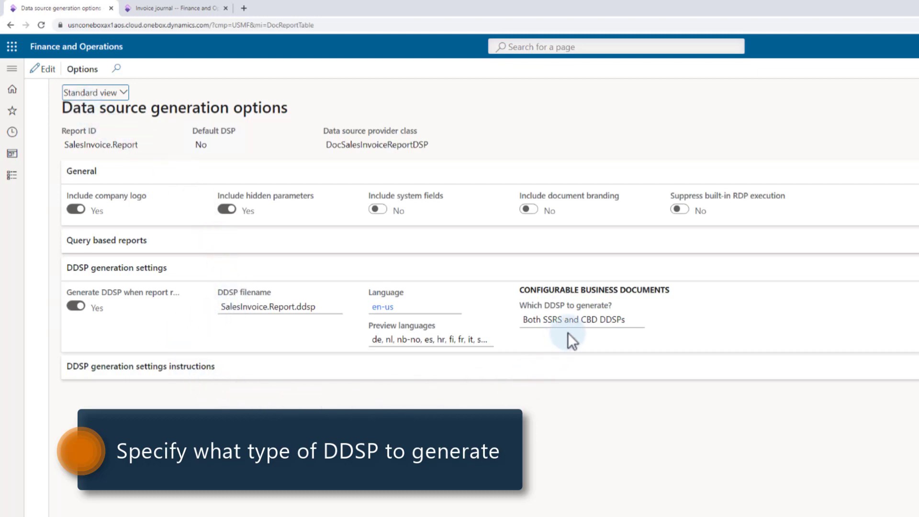
left_click(42, 69)
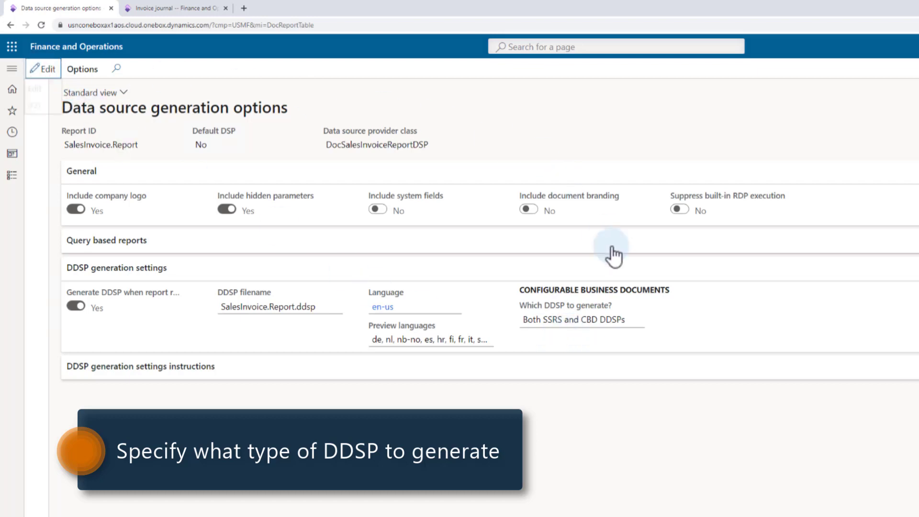
left_click(638, 320)
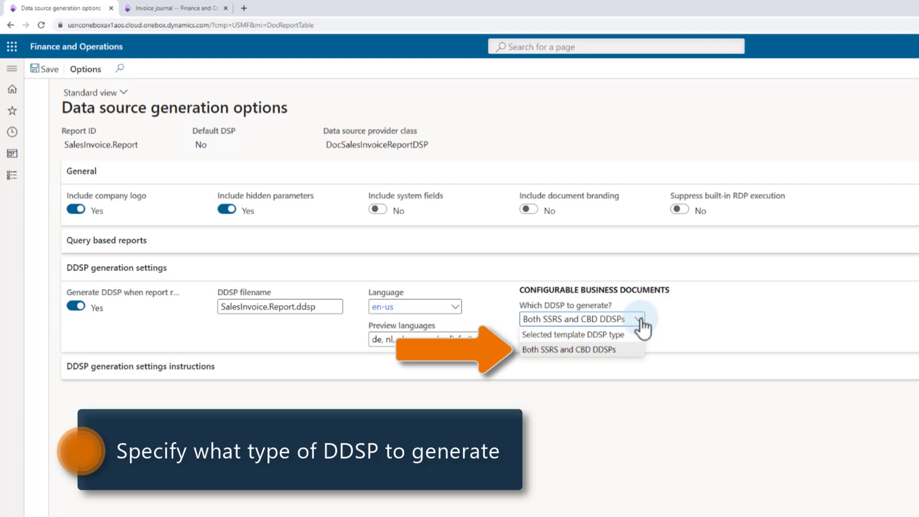
left_click(651, 449)
- View the first invoice in the invoice journal to generate its DDSP files, and select SalesInvoice.Report_CBD (35).ddsp in the Downloads folder
left_click(157, 8)
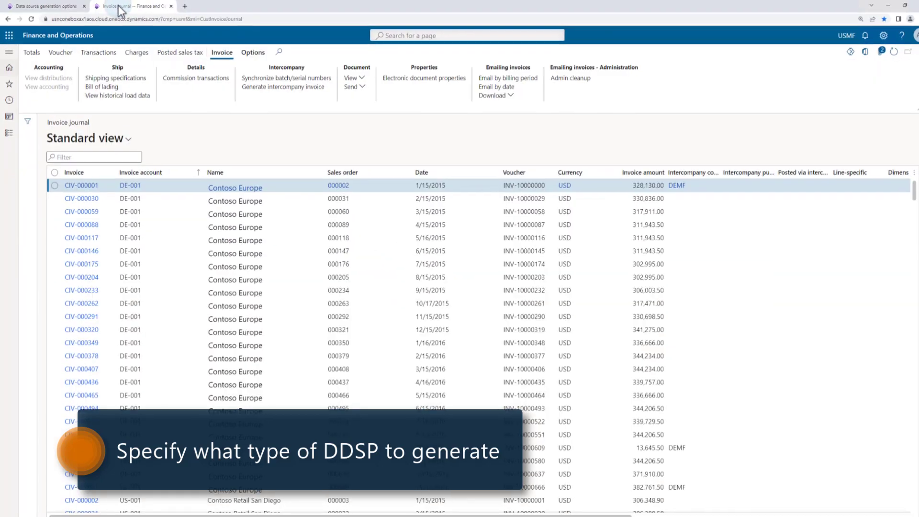
left_click(352, 78)
left_click(495, 129)
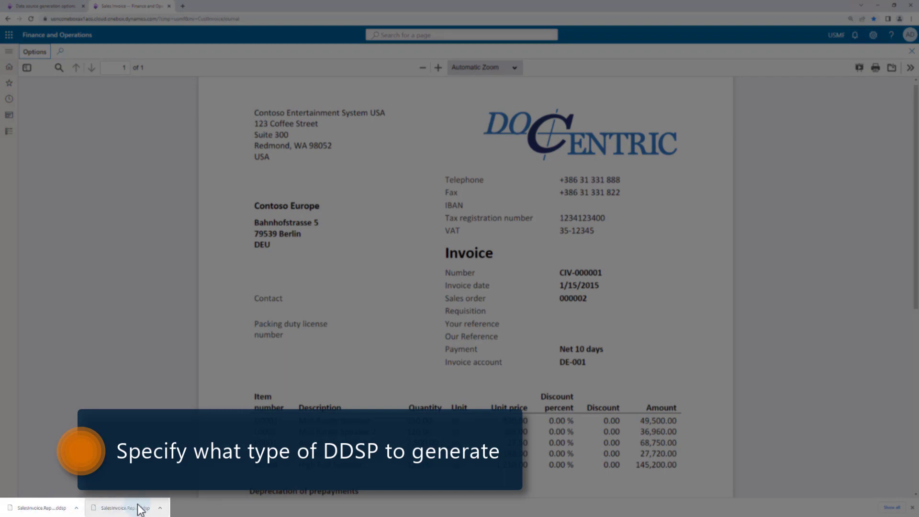
key("alt+Tab")
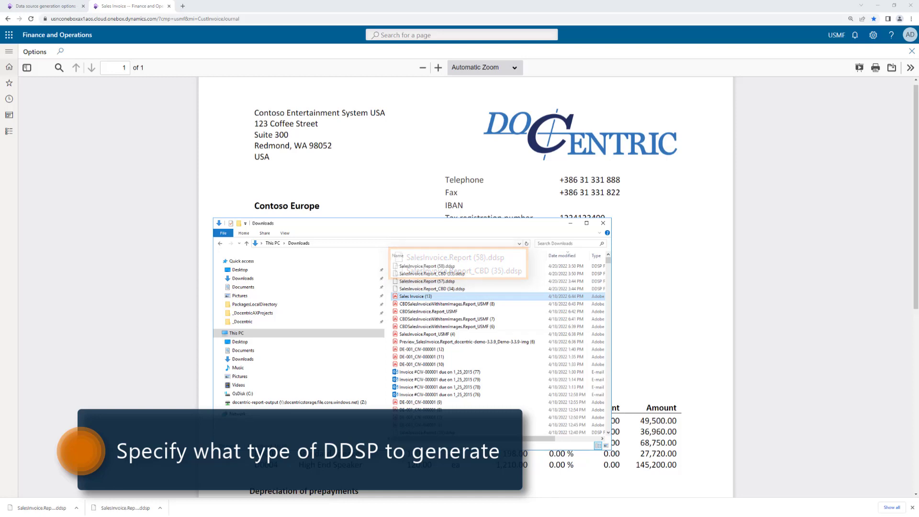
left_click(479, 274)
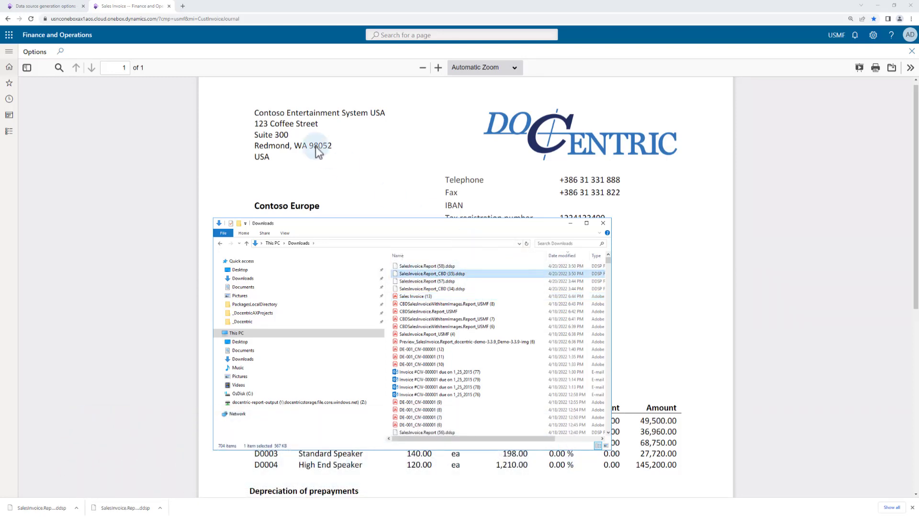
- Go back to the data source generation options and close them to return to the SalesInvoice.Report record
left_click(57, 7)
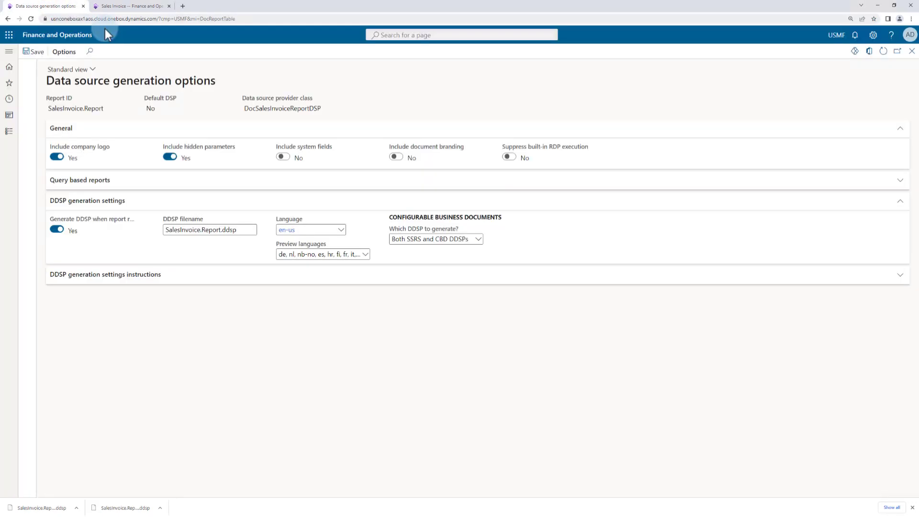
key("Escape")
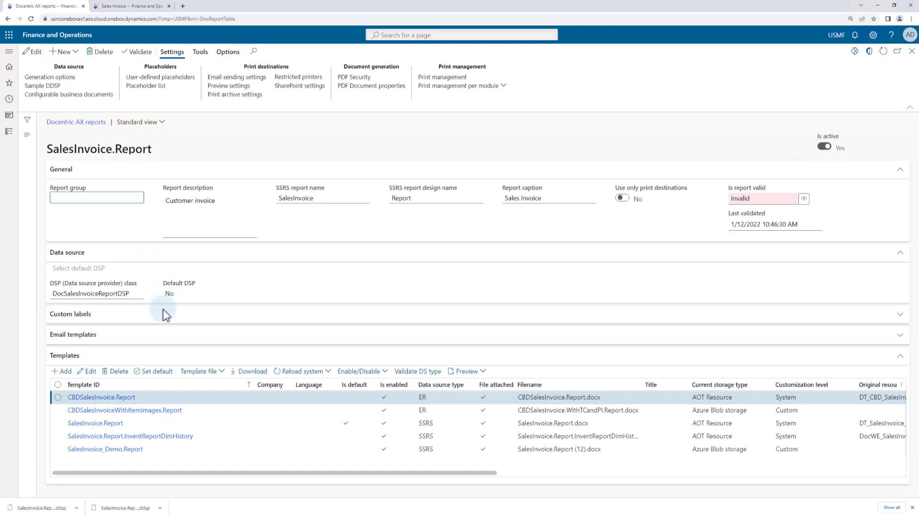
- Switch to Word and use the blank document as a Docentric template with SalesInvoice.Report_CBD (35).ddsp as its data source
key("alt+Tab")
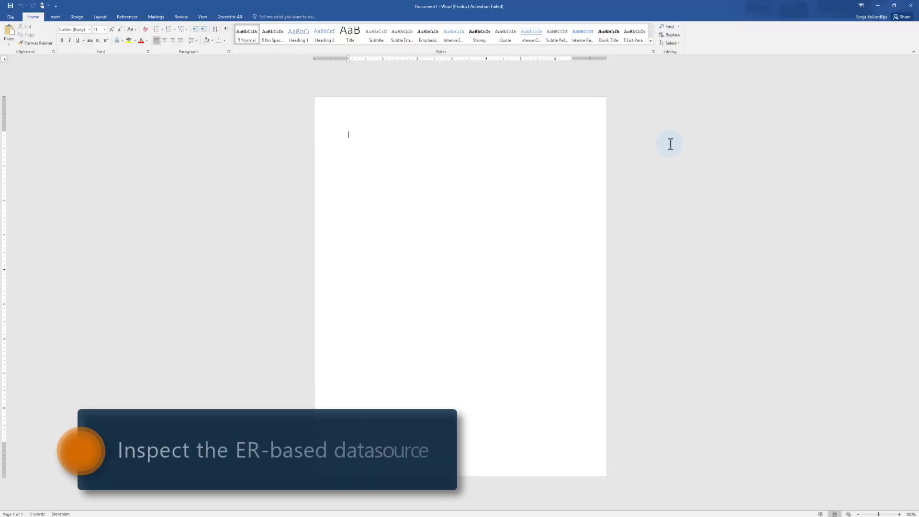
left_click(231, 15)
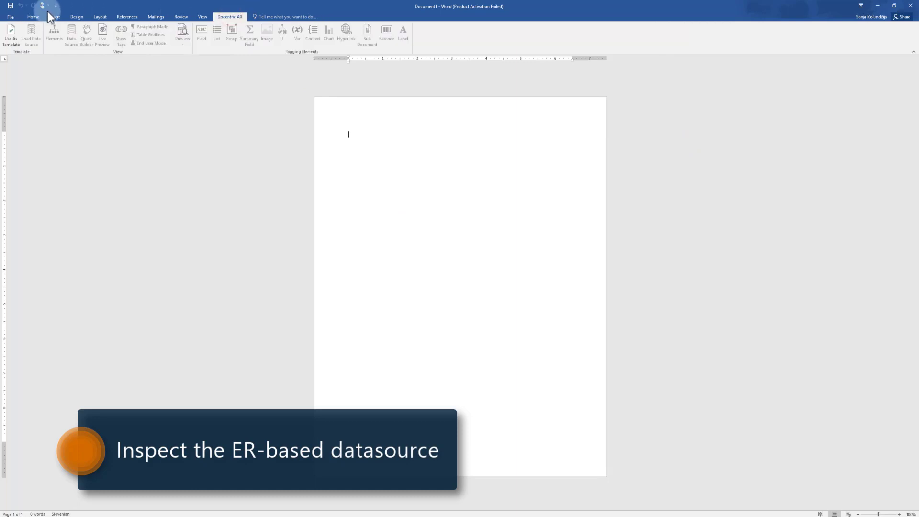
left_click(11, 35)
left_click(358, 137)
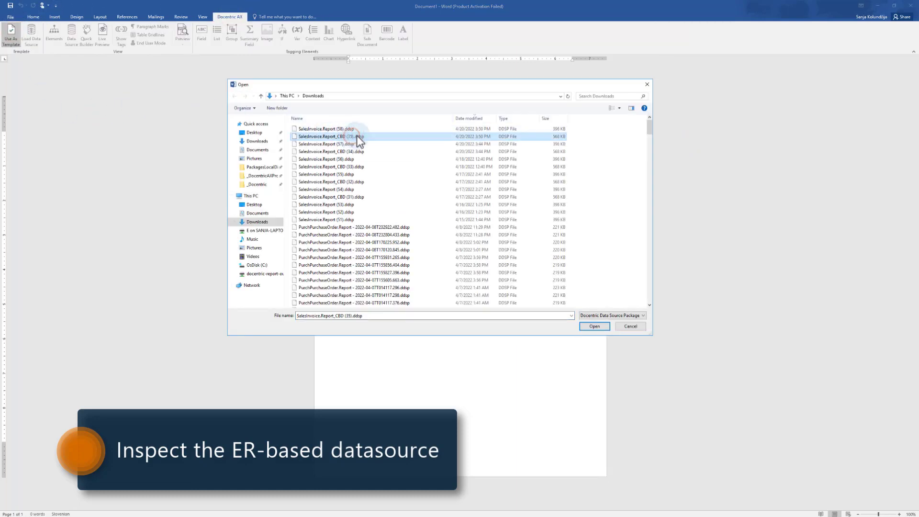
double_click(358, 137)
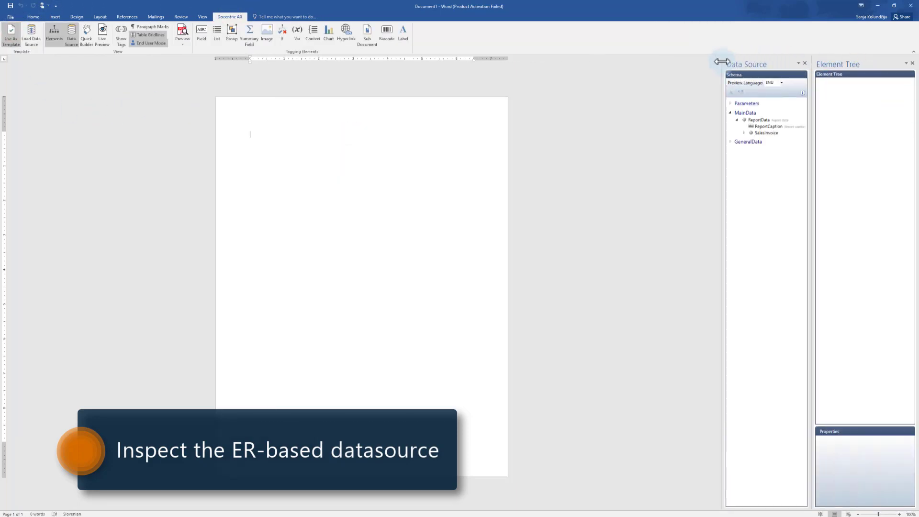
- Widen the data source schema and examine the Customer, InvoiceBase and InvoiceLines nodes under SalesInvoice
left_click_drag(722, 62, 644, 64)
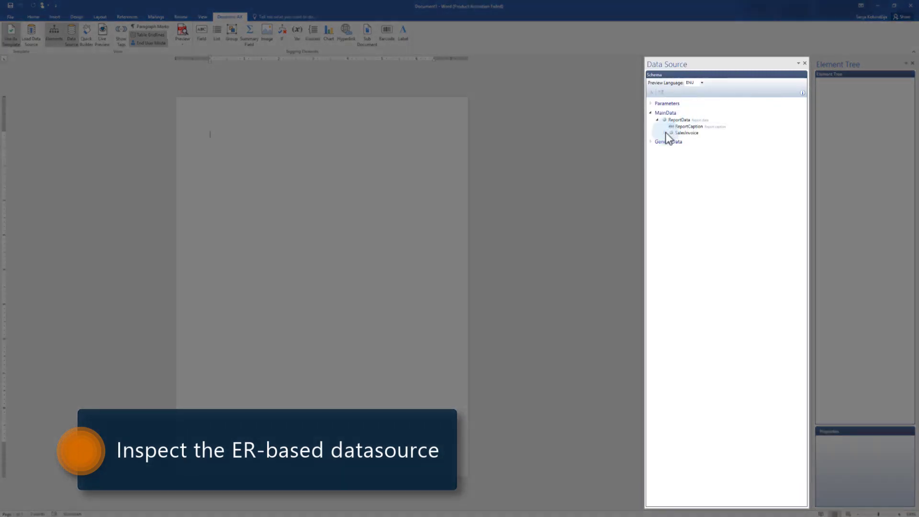
left_click(666, 133)
left_click(672, 139)
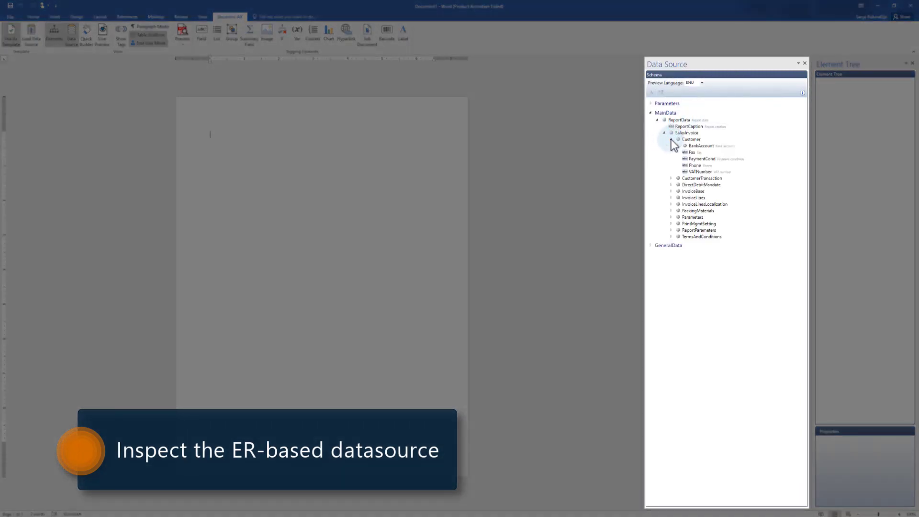
left_click(671, 191)
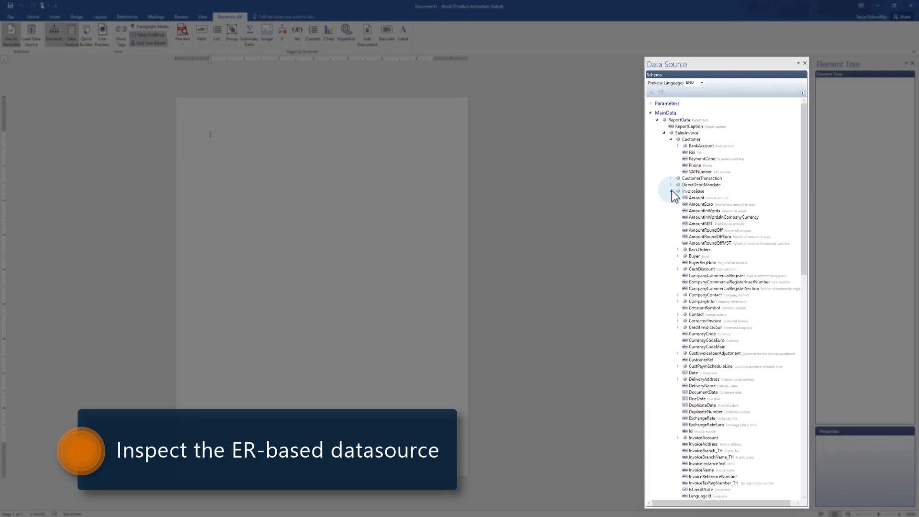
left_click(671, 191)
left_click(672, 198)
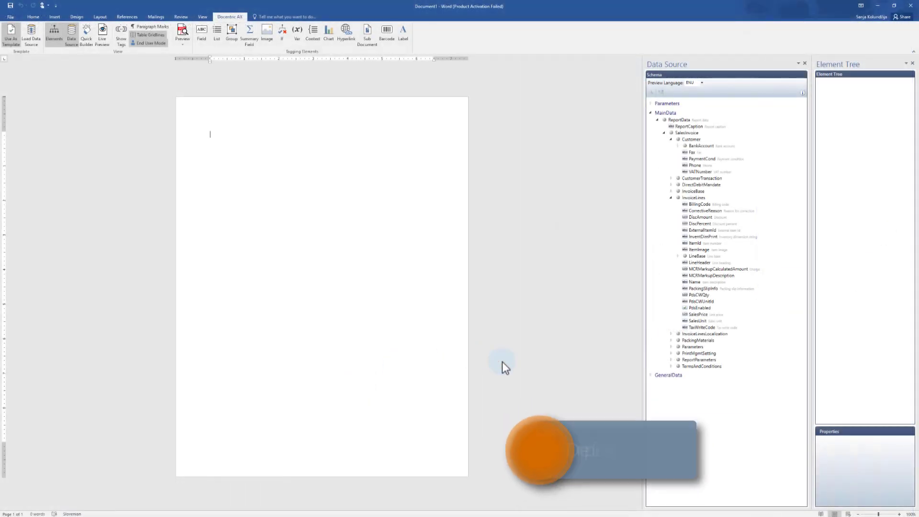
- Return to the SalesInvoice.Report record in Finance and Operations, download its CBDSalesInvoice.Report template and open it in Word
key("alt+Tab")
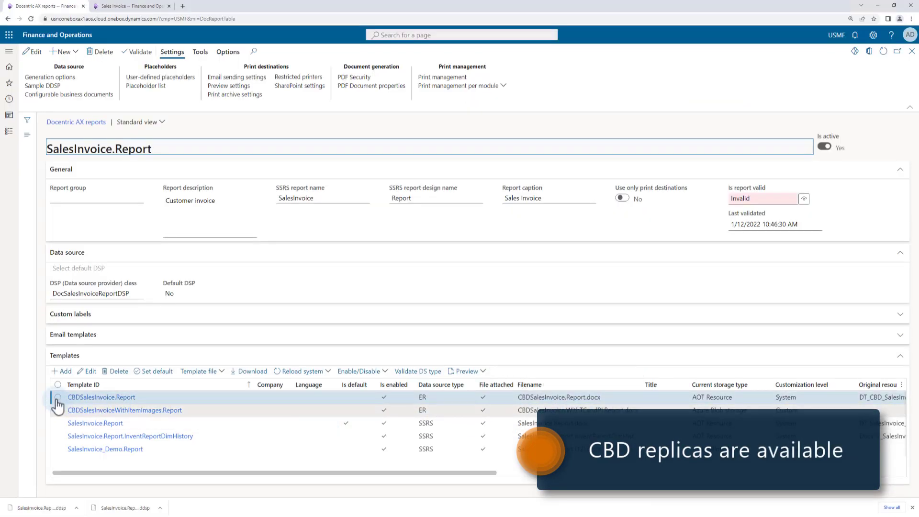
left_click(359, 398)
left_click(248, 373)
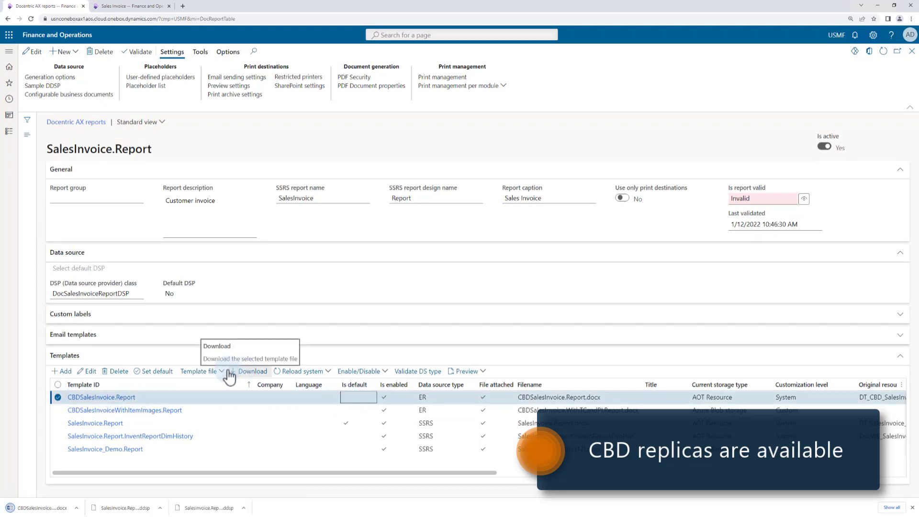
left_click(26, 508)
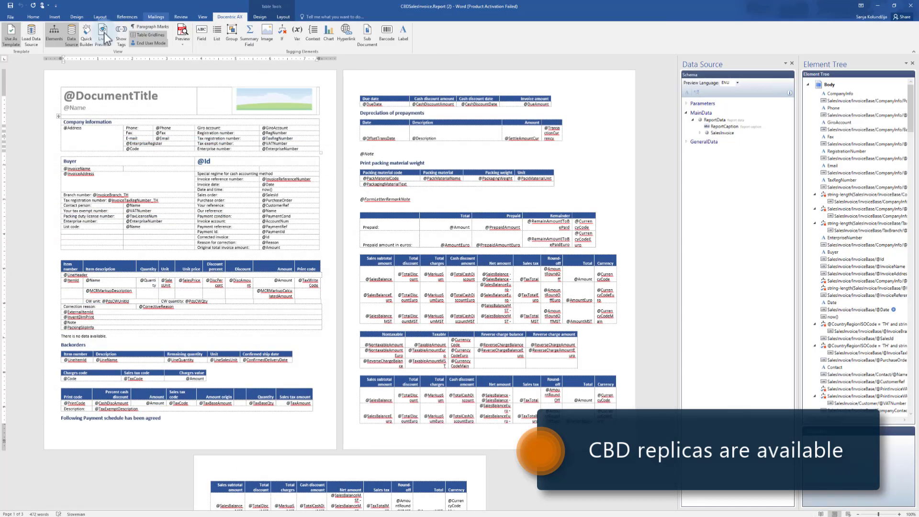
- Show the Live Preview of the CBDSalesInvoice template and examine the Customer and InvoiceBase nodes under SalesInvoice in its data source
left_click(104, 38)
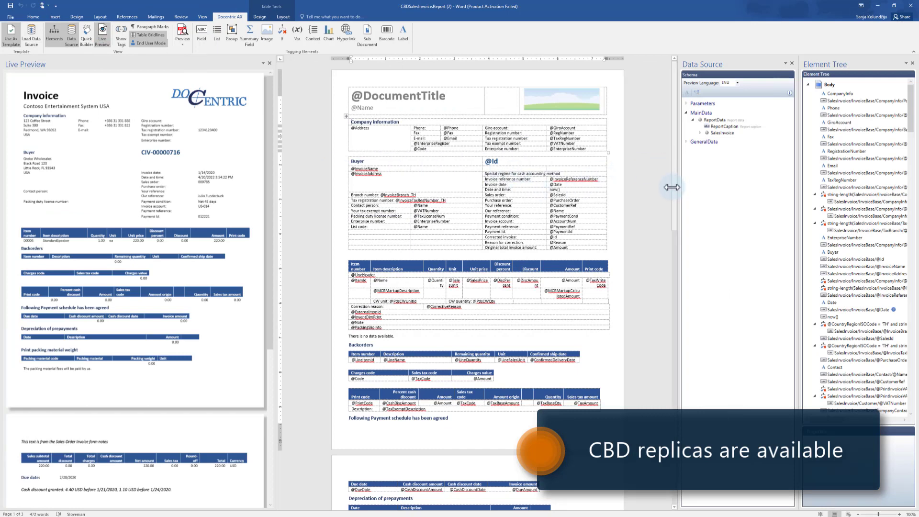
left_click(700, 132)
left_click(707, 140)
left_click(707, 197)
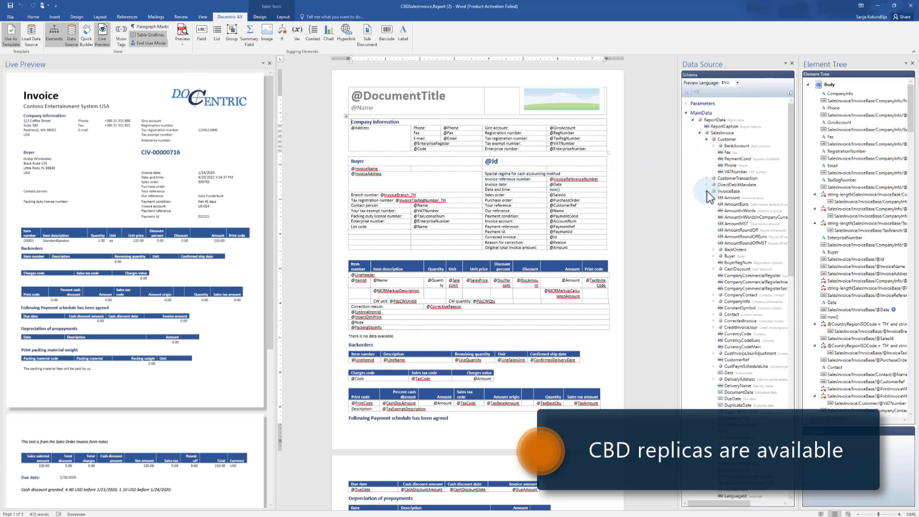
- Switch back to Finance and Operations and set CBDSalesInvoice.Report as the default template of the SalesInvoice report
key("alt+Tab")
key("alt+Tab")
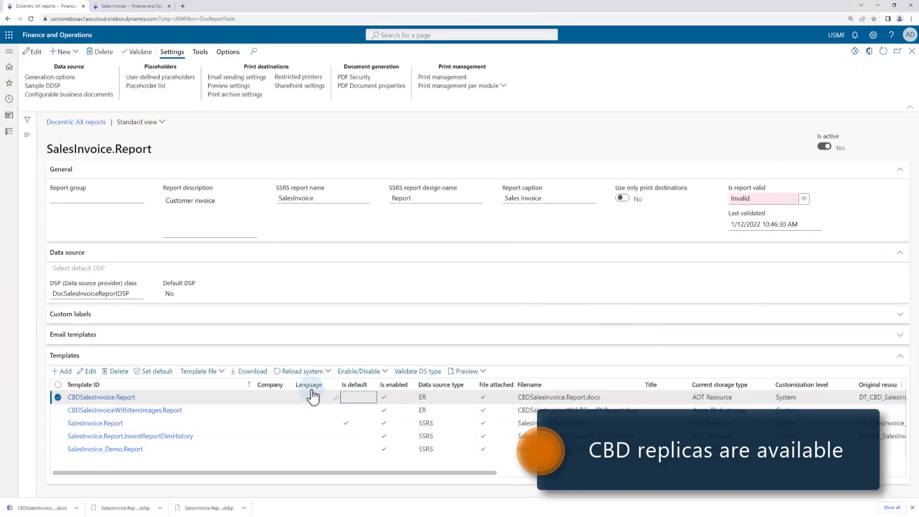
left_click(157, 371)
- Switch to the Invoice journal, close the old invoice preview and view the first invoice's document again
left_click(126, 6)
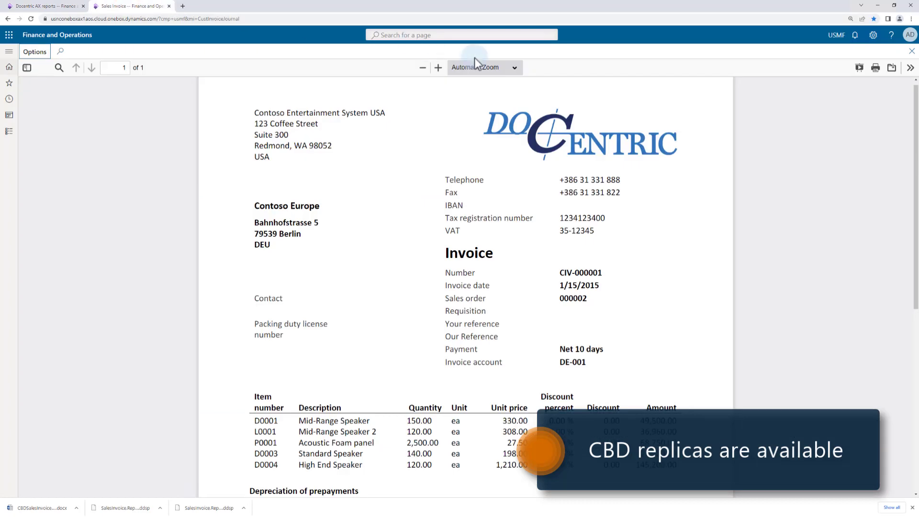
left_click(912, 52)
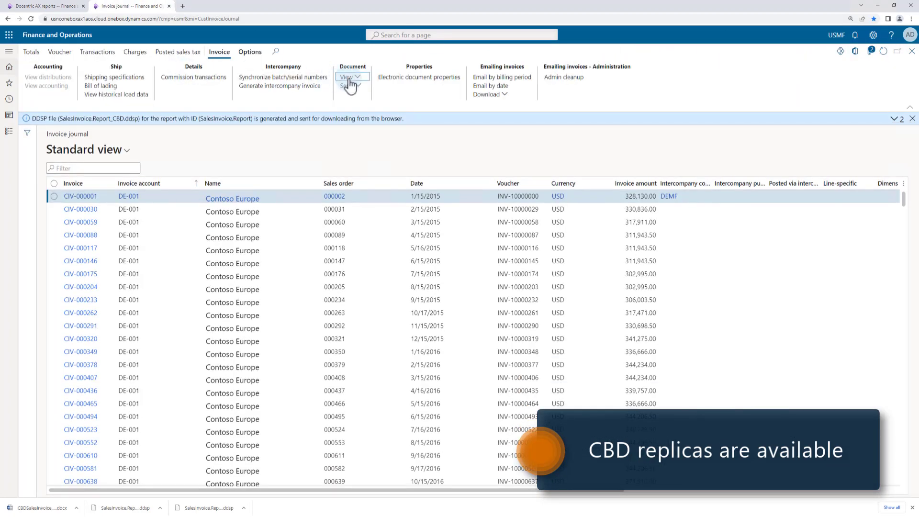
left_click(350, 78)
left_click(355, 103)
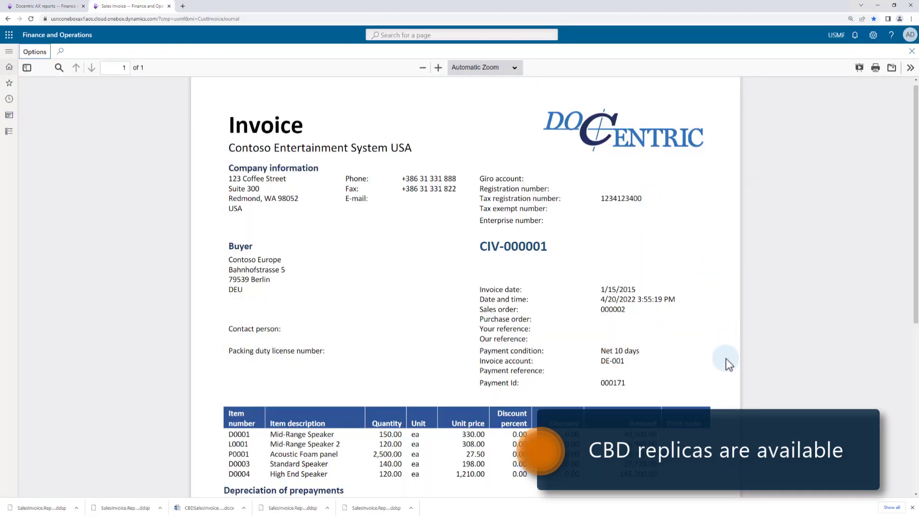
- Review the Configurable business documents settings of the SalesInvoice.Report record and the CBDSalesInvoice template in Word, returning to the report record
left_click(57, 7)
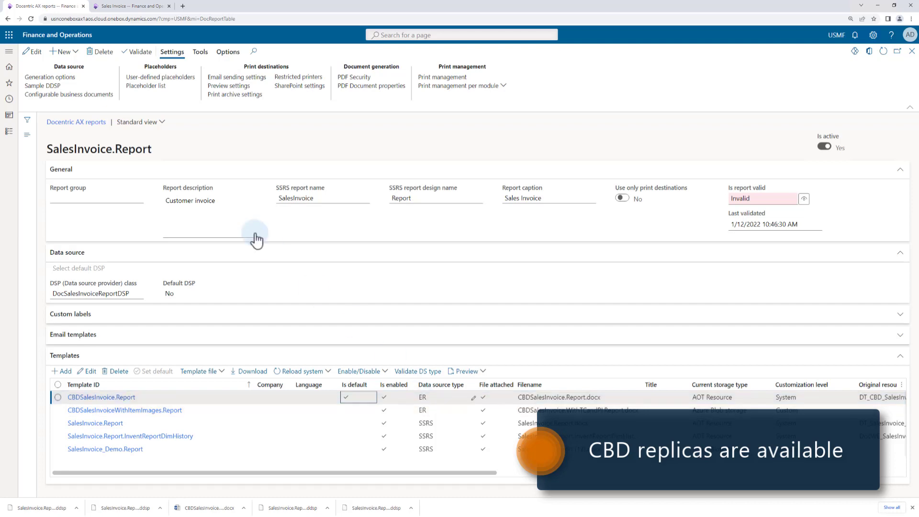
left_click(82, 95)
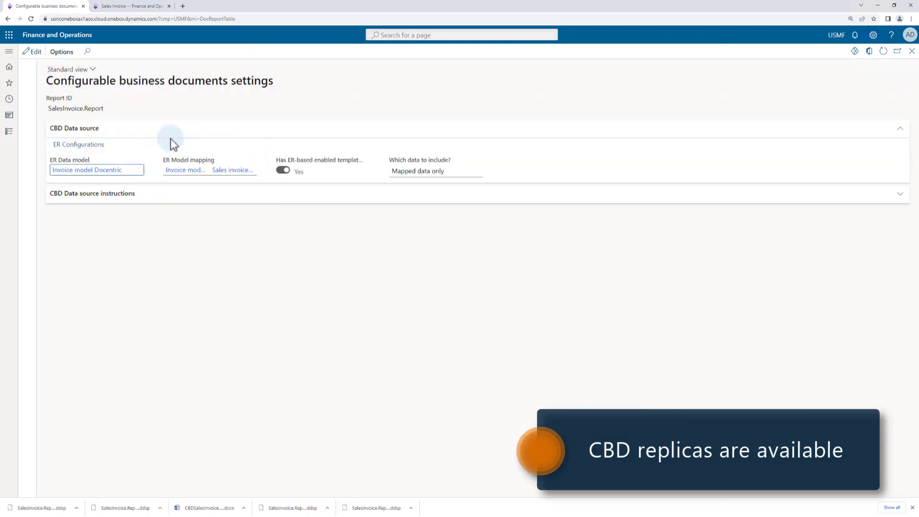
key("alt+Tab")
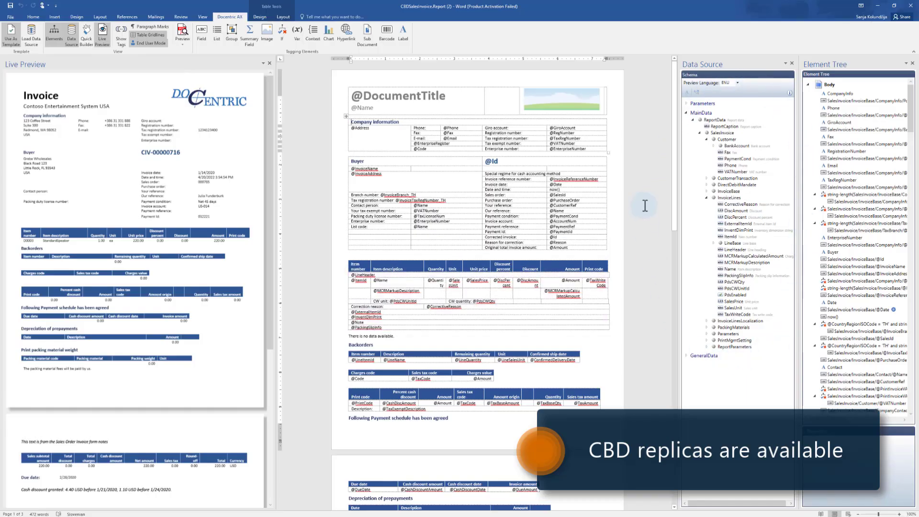
key("alt+Tab")
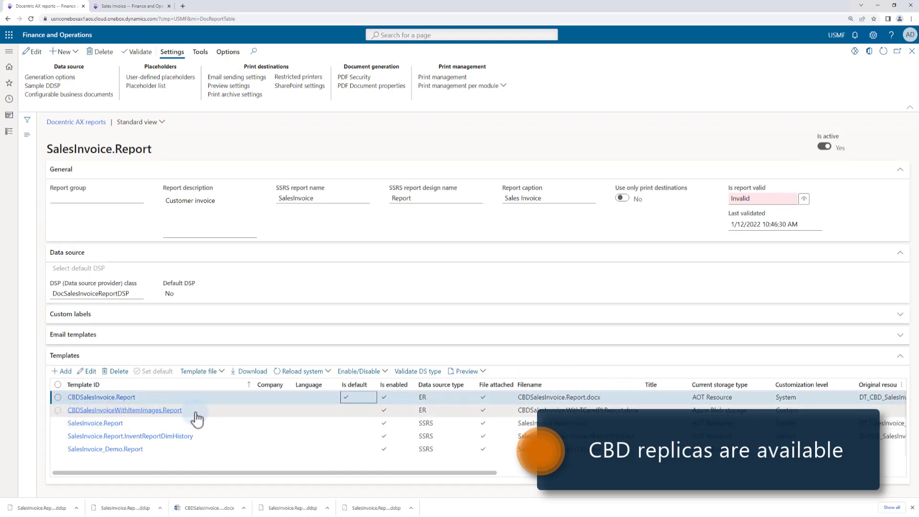
- Download the CBDSalesInvoiceWithItemImages.Report template and open it in Word with its Live Preview
left_click(353, 411)
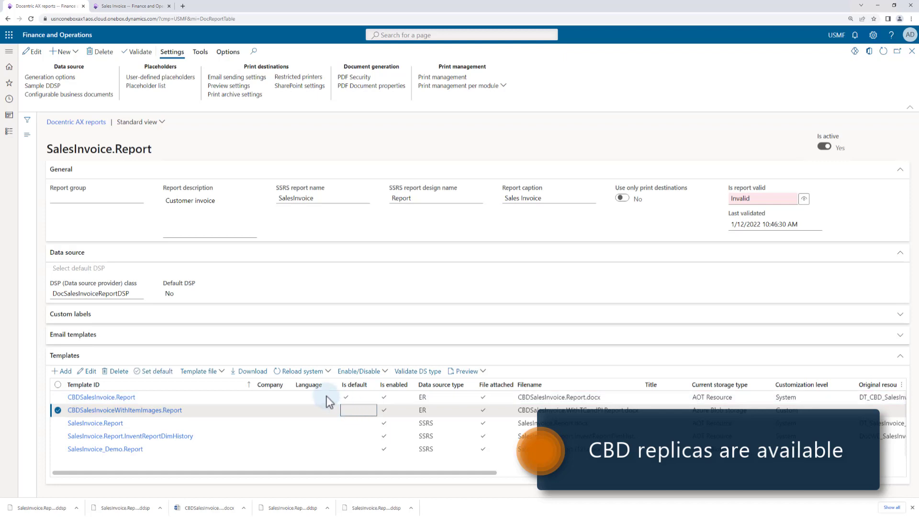
left_click(245, 374)
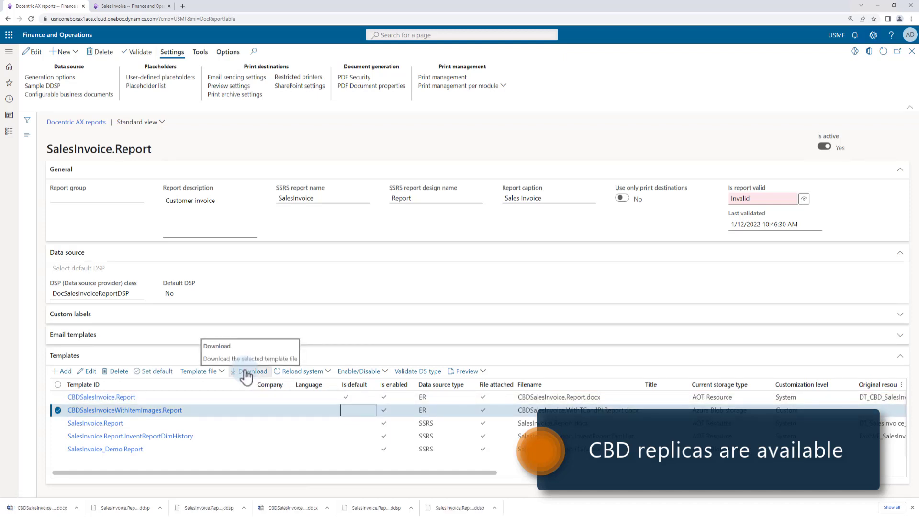
left_click(42, 507)
left_click(294, 17)
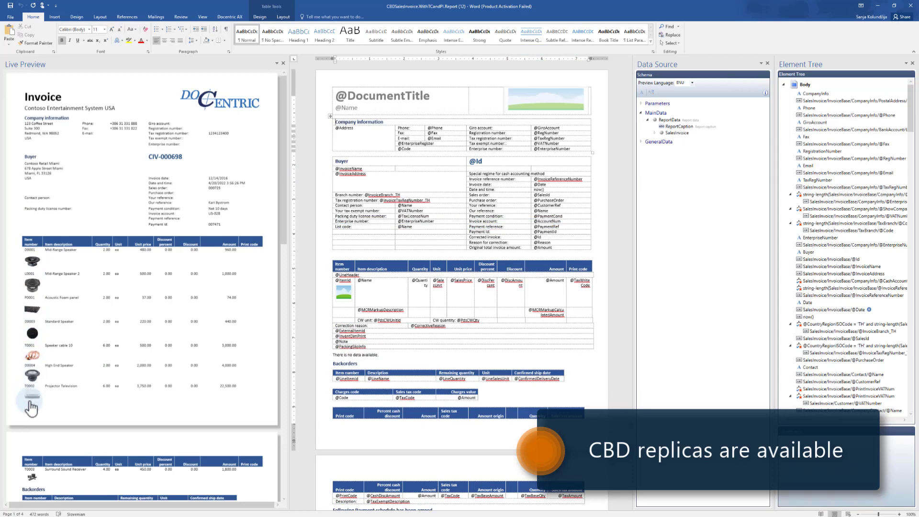
- Examine the item image placeholder in the invoice lines table, its element tree entry and the ItemImage field under SalesInvoice > InvoiceLines
left_click(343, 294)
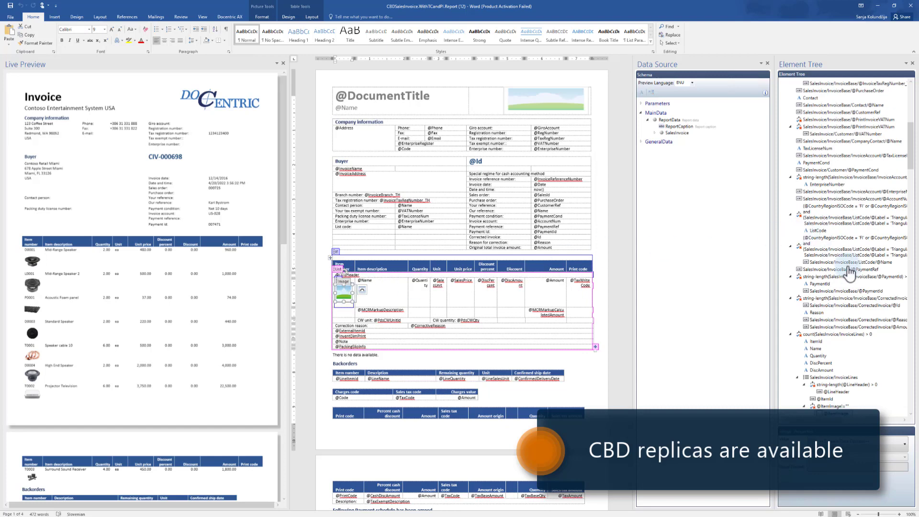
scroll(874, 282, "down", 4)
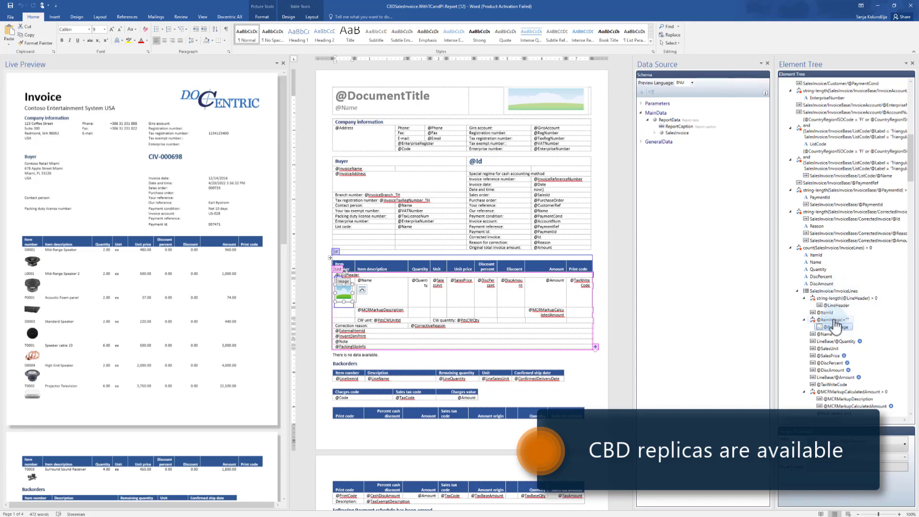
left_click(655, 133)
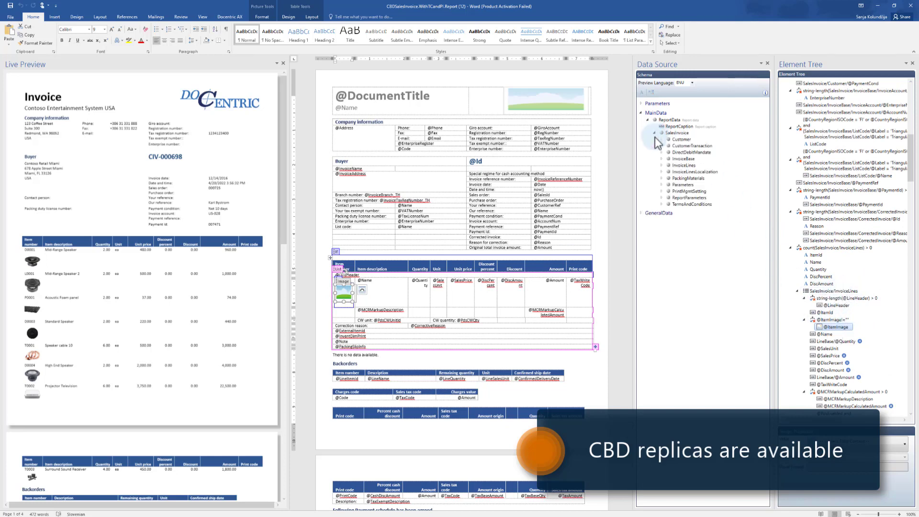
left_click(662, 165)
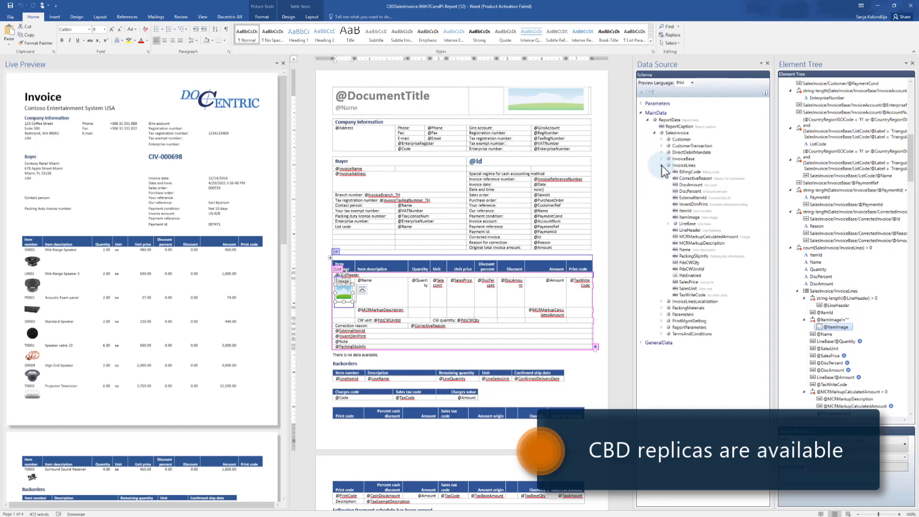
left_click(694, 218)
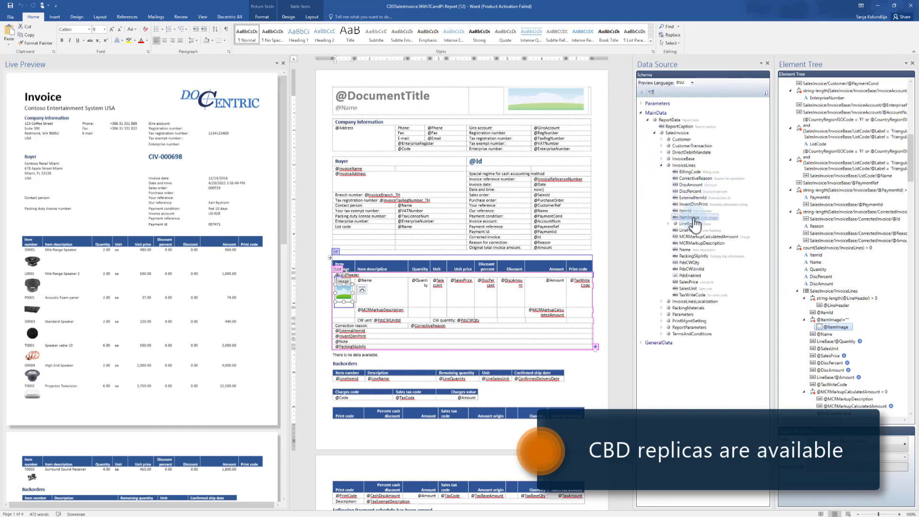